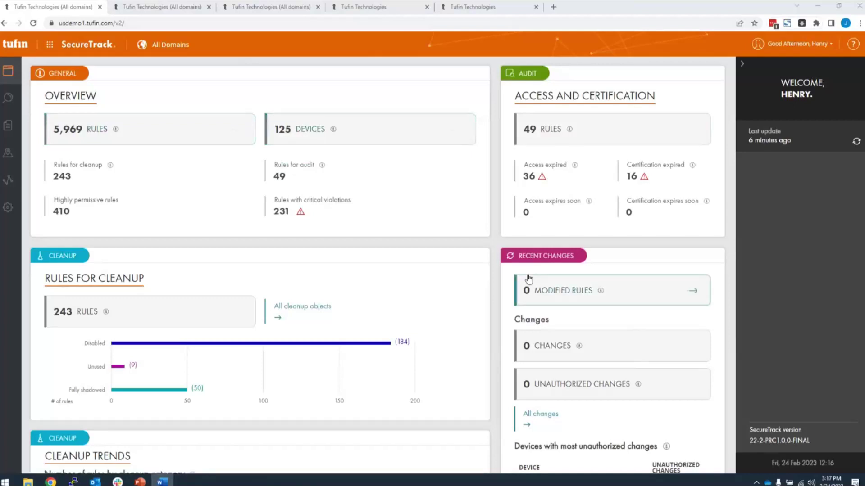
scroll(518, 279, down, 1)
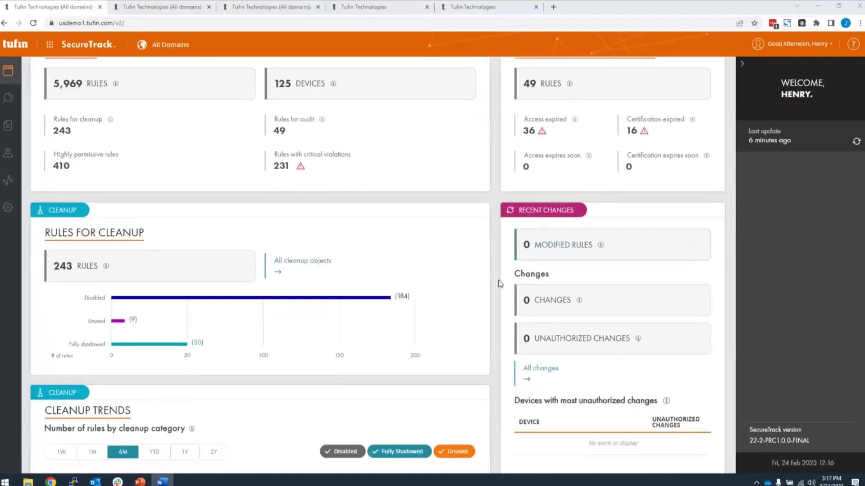
scroll(512, 284, up, 1)
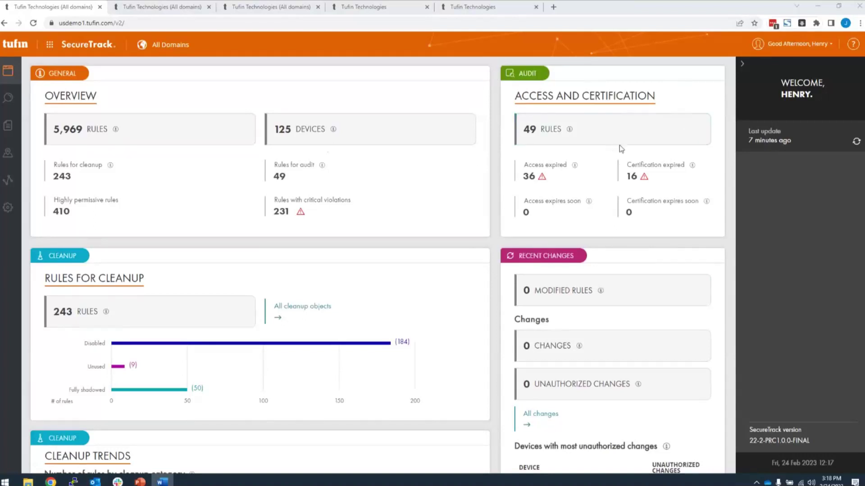
Step: Scroll the dashboard to the Rules for Cleanup breakdown (184 disabled, 9 unused, 50 fully shadowed) and its trend chart
scroll(488, 183, down, 3)
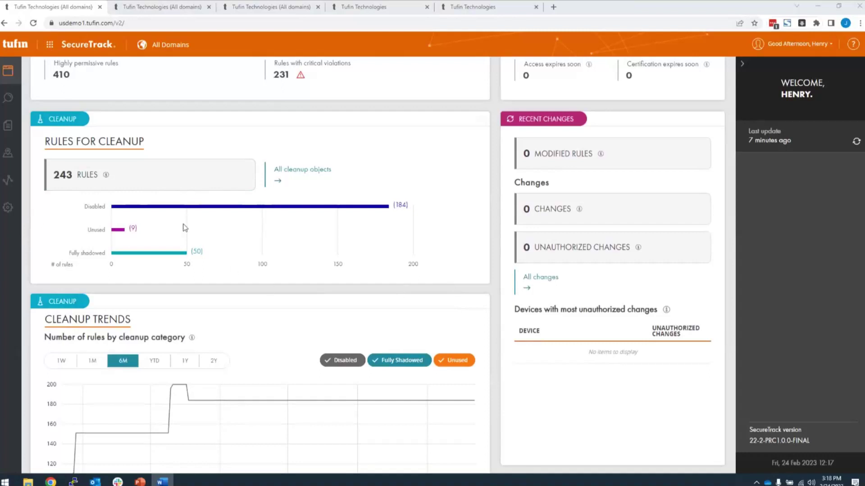
scroll(137, 225, down, 1)
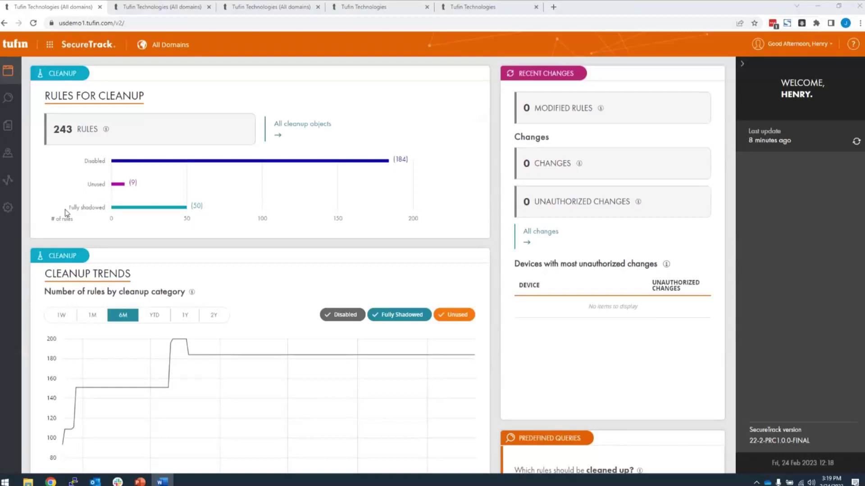
scroll(68, 212, down, 1)
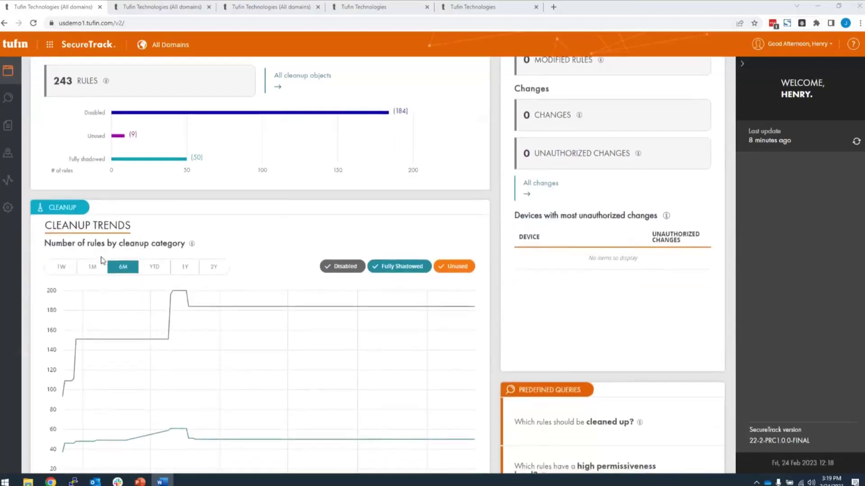
Step: Scroll further to the 5,811 Rules for Optimization count and the six-month Compliance Trends chart
scroll(103, 266, down, 3)
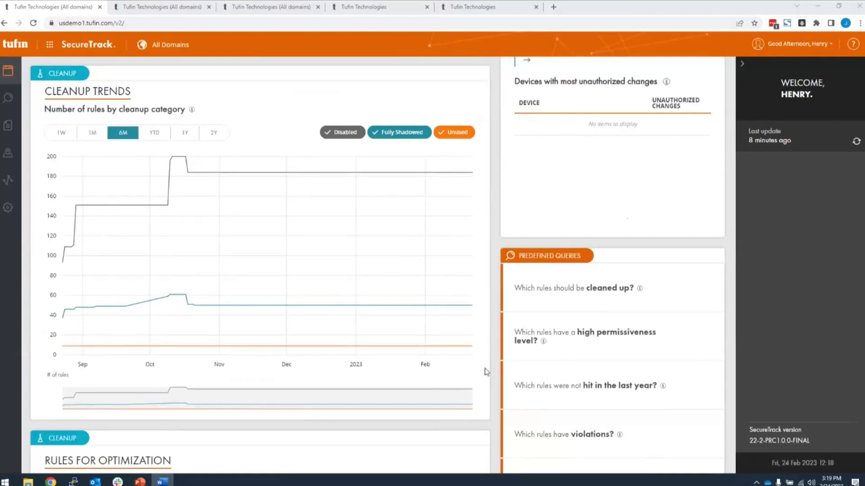
scroll(533, 382, down, 5)
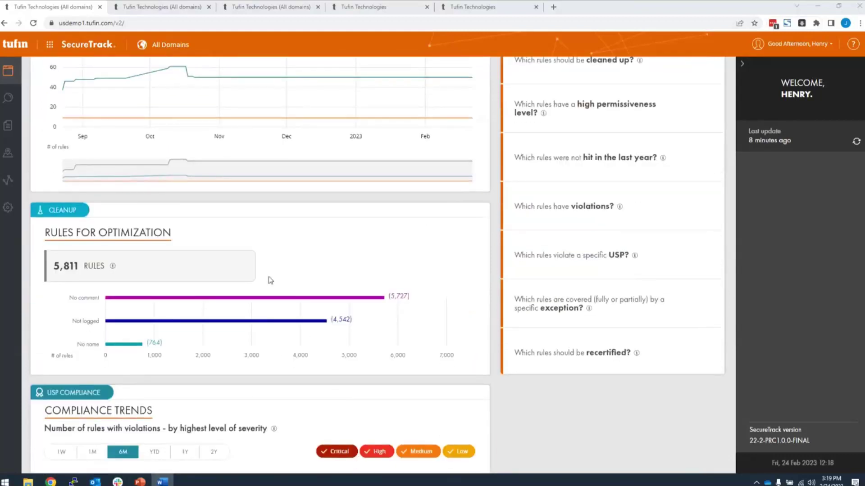
scroll(147, 315, down, 2)
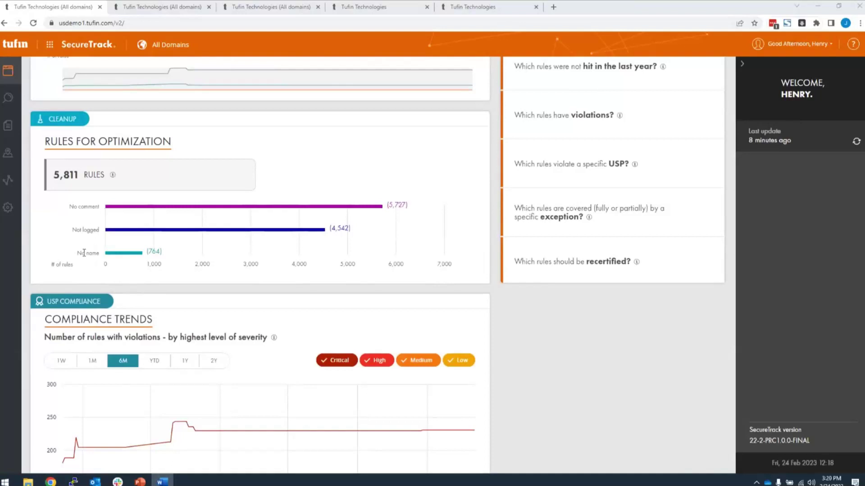
scroll(135, 259, down, 4)
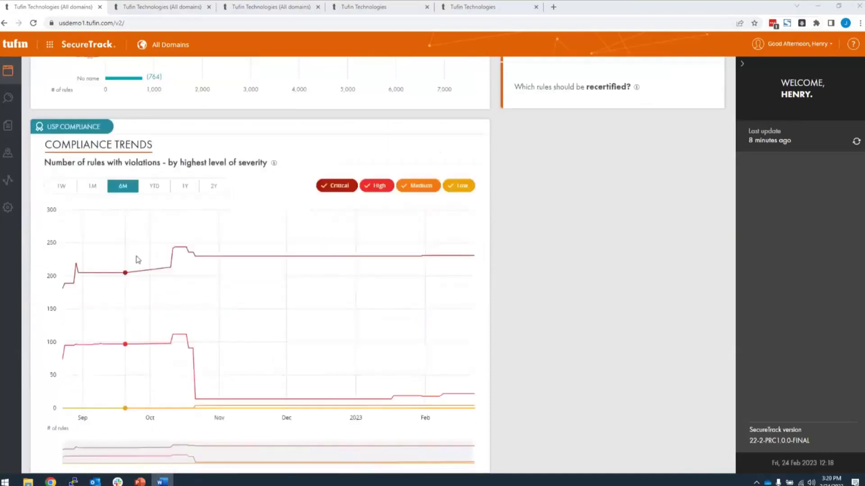
Step: Read the dated severity tooltips on the Compliance Trends chart, then return to the Predefined Queries card
scroll(180, 187, down, 1)
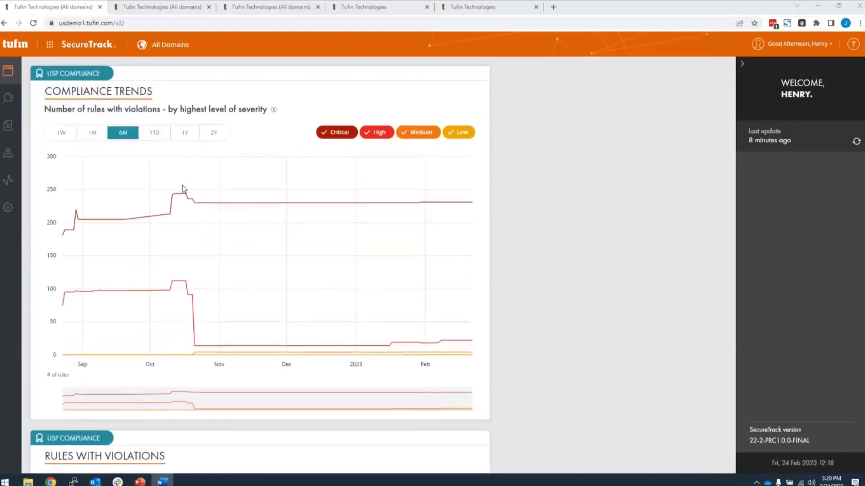
mouse_move(187, 193)
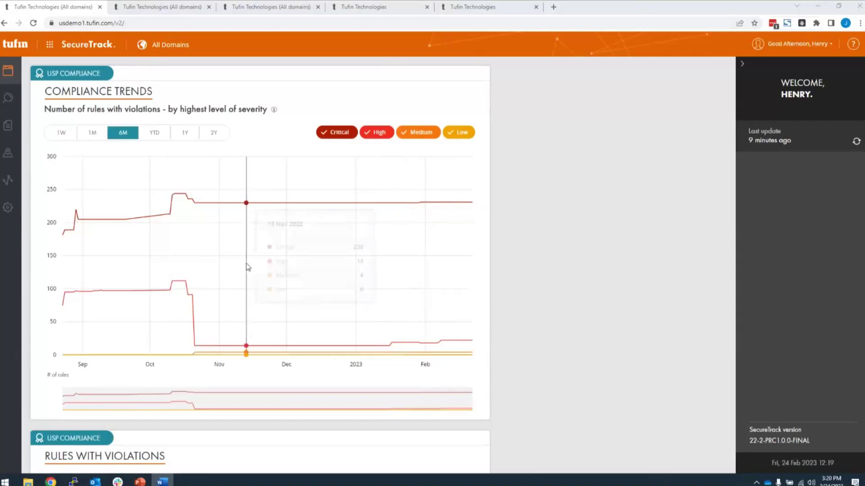
scroll(156, 302, down, 1)
scroll(156, 320, down, 1)
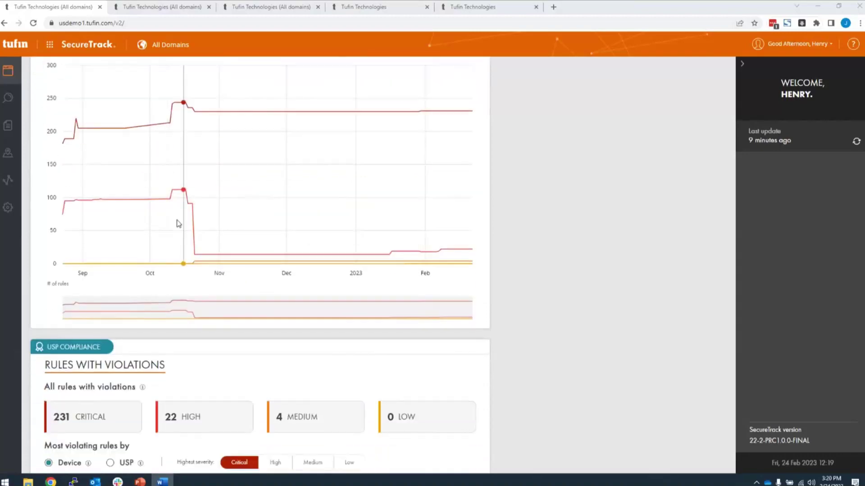
scroll(241, 212, up, 2)
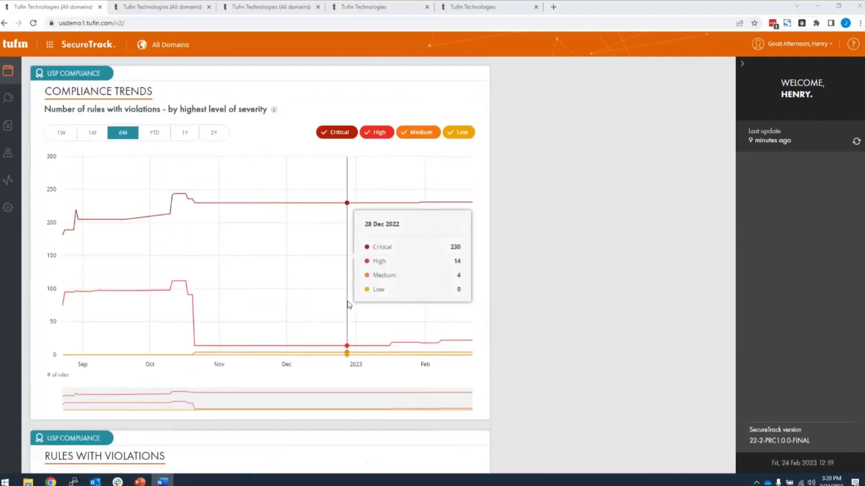
scroll(353, 306, up, 7)
scroll(354, 306, up, 5)
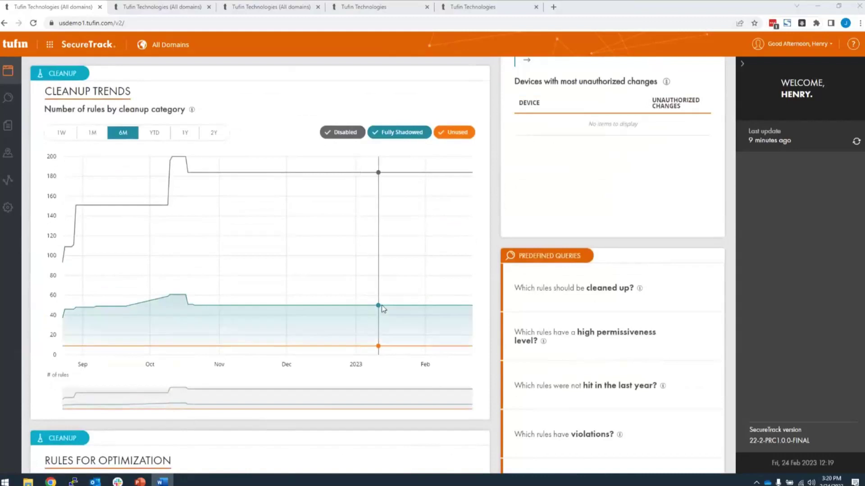
scroll(383, 305, down, 2)
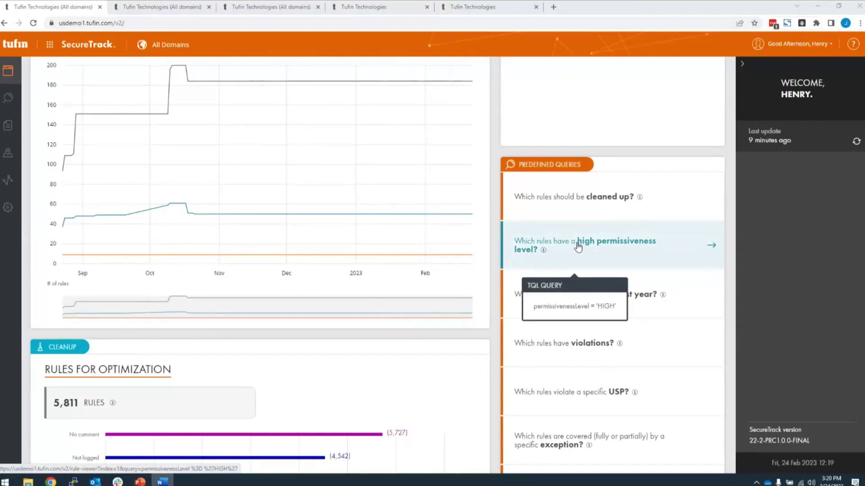
Step: Run the high-permissiveness query extended with "and vendor = 'CISCO'", returning 40 rules
click(578, 247)
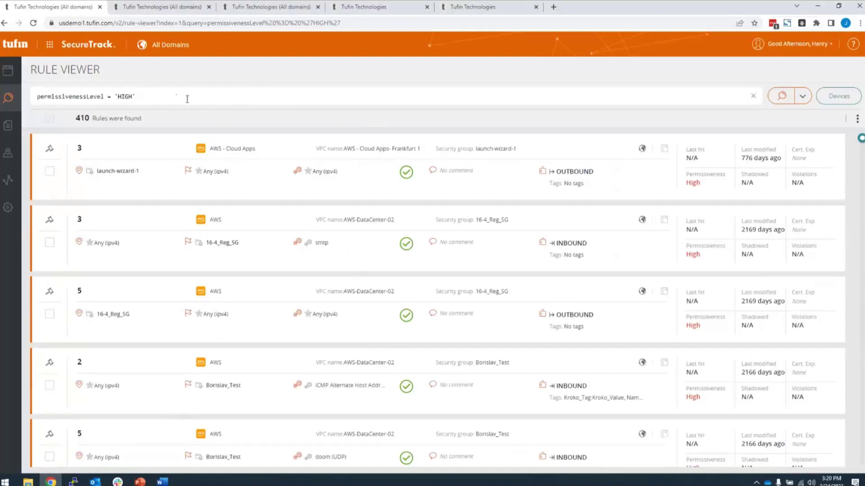
click(187, 99)
text(and )
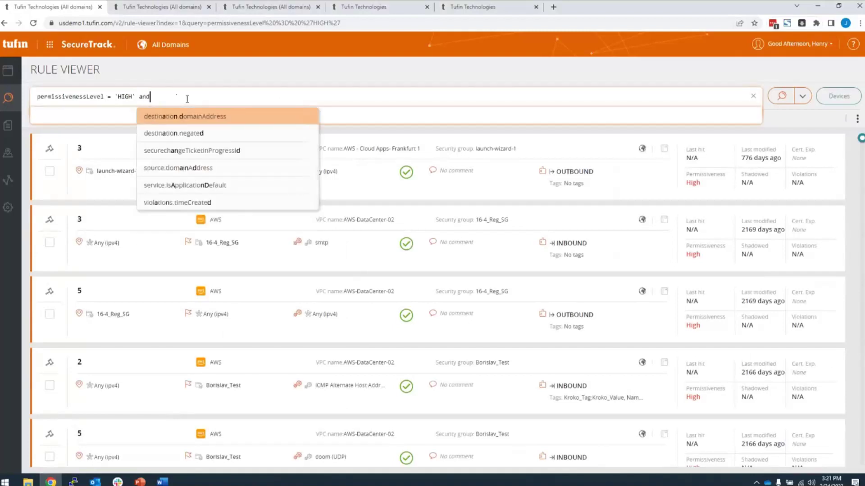
text(ve)
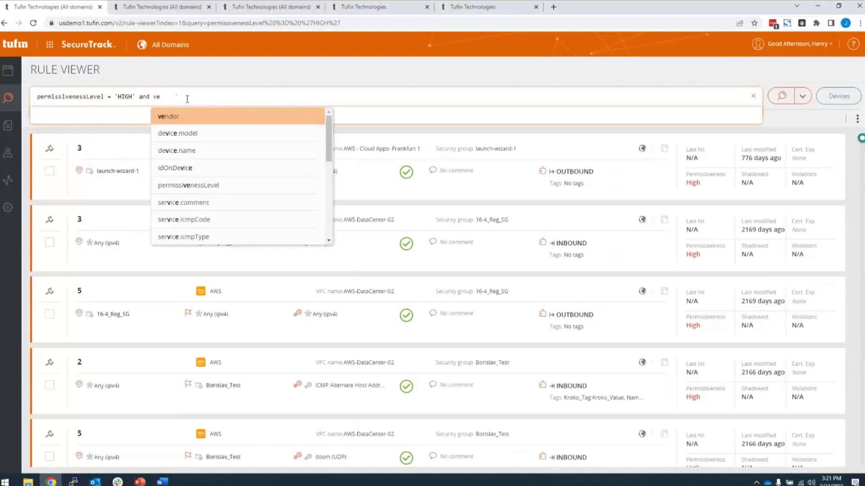
text(ndor =)
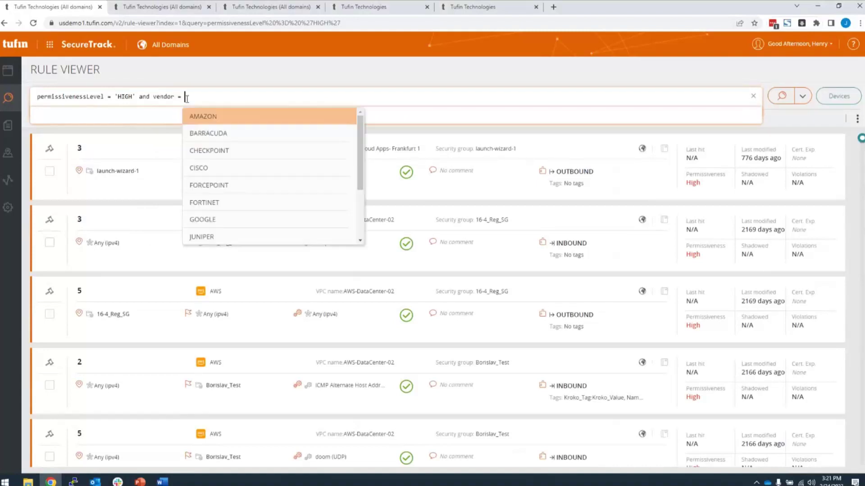
key(Down)
key(Down)
key(Down)
key(Return)
key(Return)
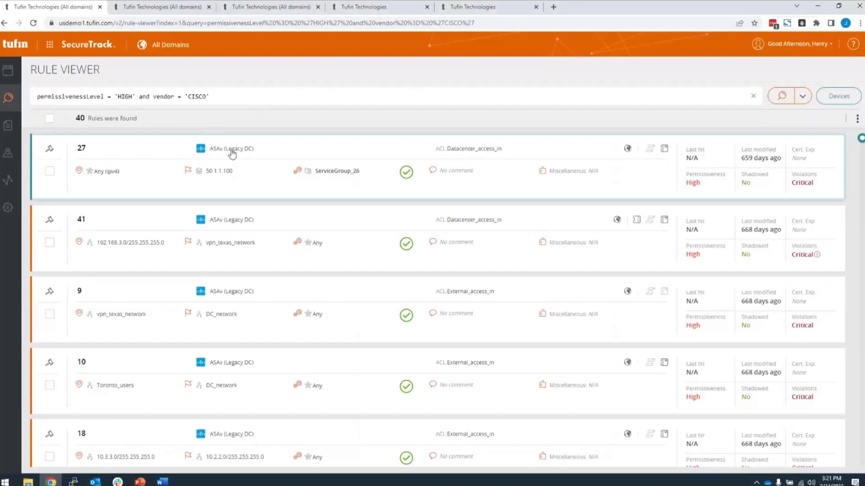
Step: Review rule 27's Permissiveness, Shadowed and Violations overview cards, then open its violations list
click(216, 153)
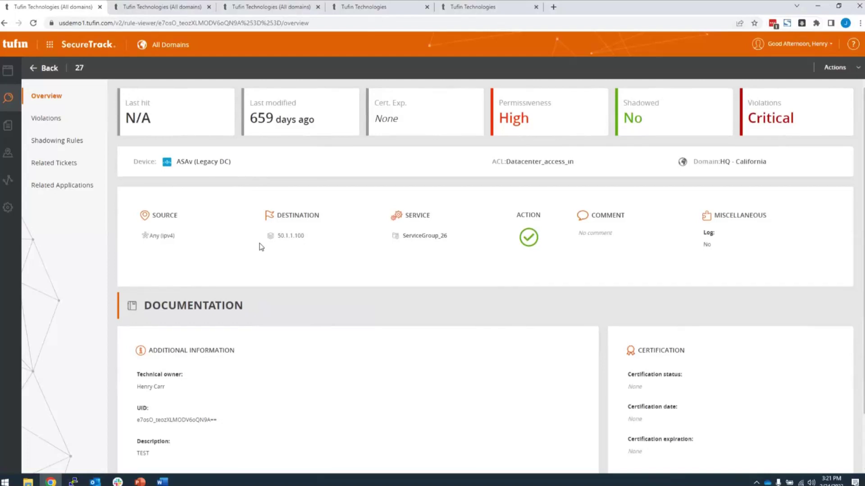
scroll(260, 244, down, 2)
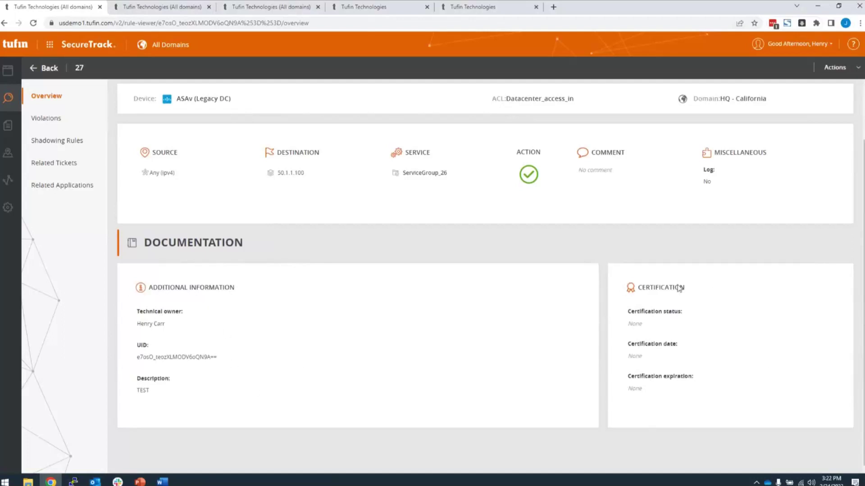
scroll(702, 332, up, 1)
scroll(706, 332, up, 1)
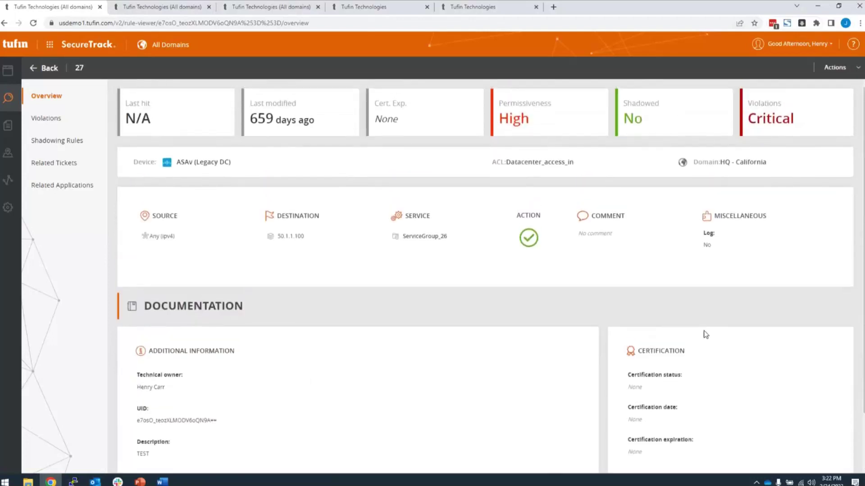
click(786, 122)
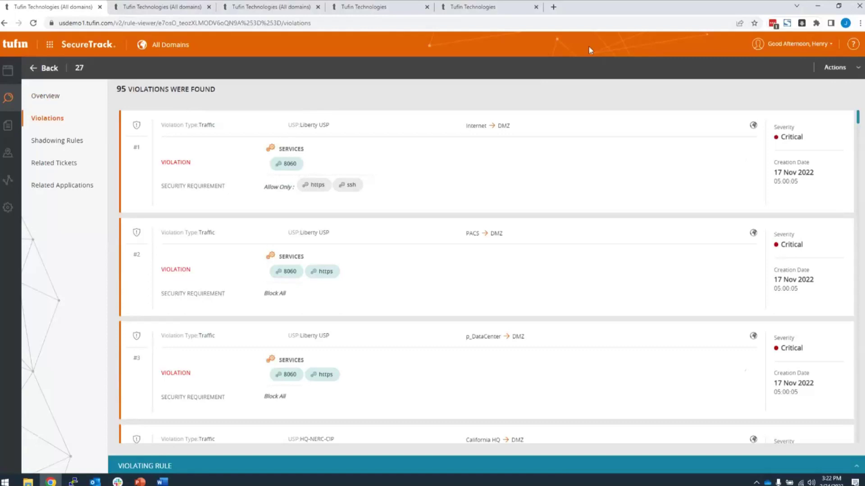
Step: Switch to the Topology map tab, last synced February 22, 2023 09:13
click(145, 6)
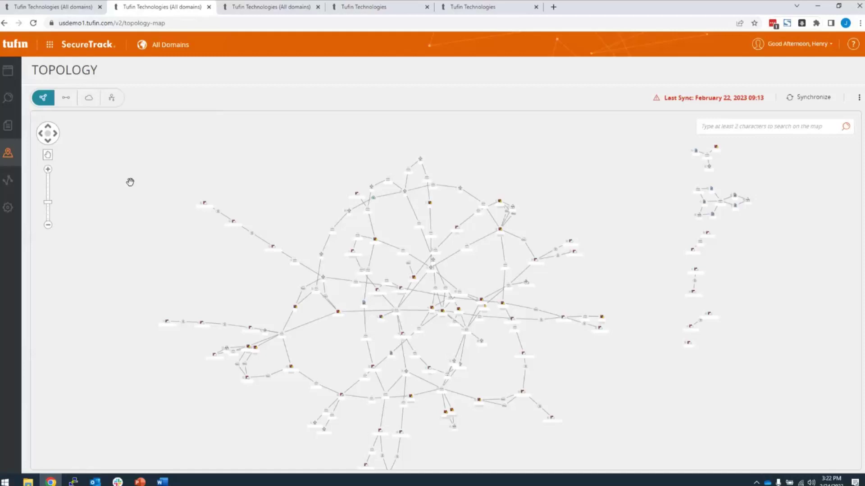
Step: Zoom and pan the topology map until labels are readable, then start a Path Analysis
scroll(374, 335, up, 2)
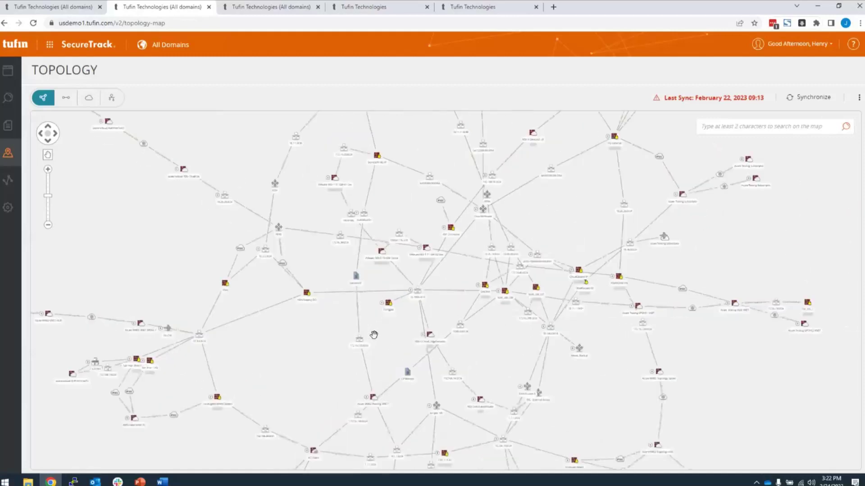
scroll(386, 336, up, 2)
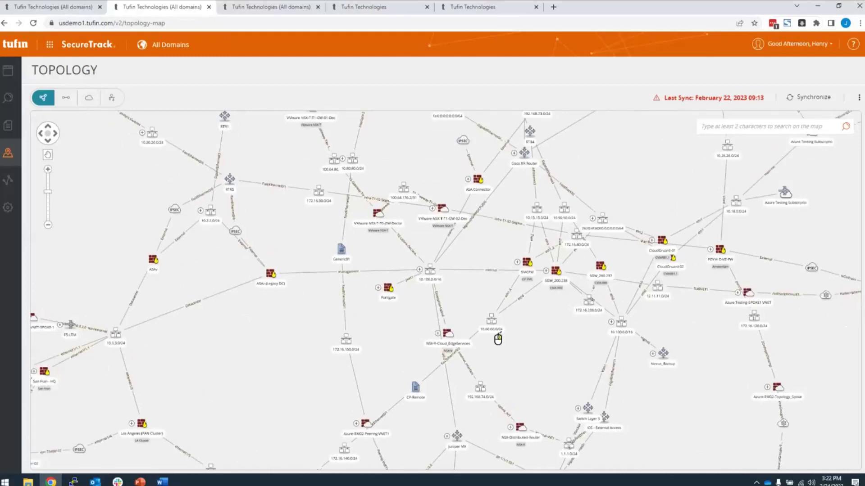
drag(530, 344, 489, 334)
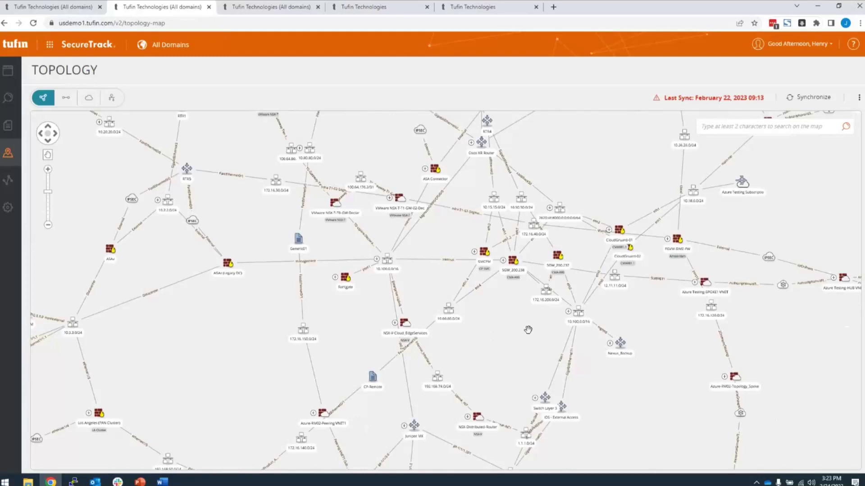
scroll(527, 330, down, 3)
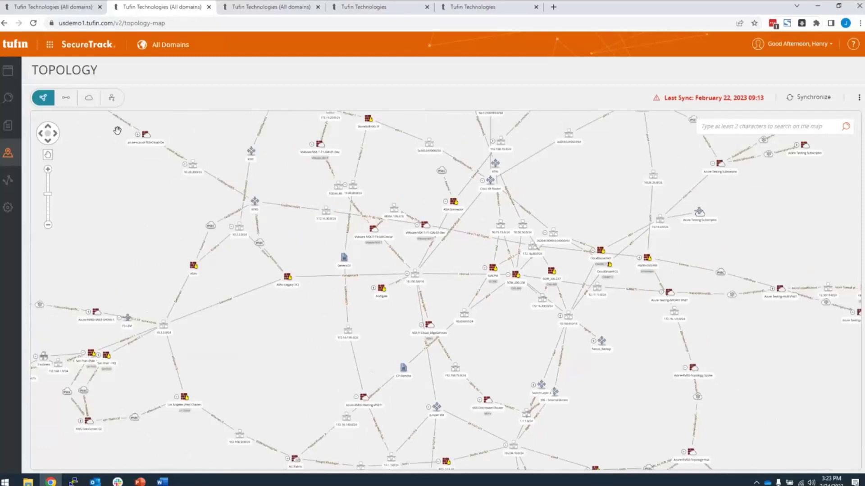
click(69, 104)
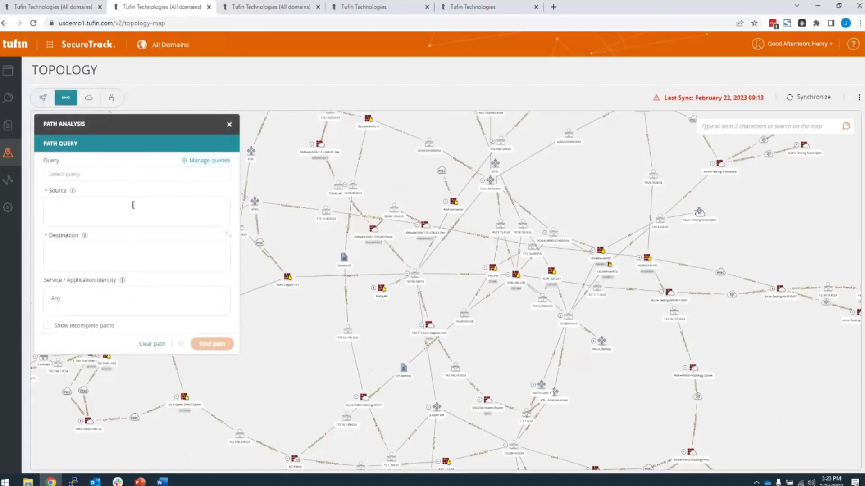
Step: Load the saved 'Cisco ACI North\South Traffic Simulation' query and run its path search
click(209, 161)
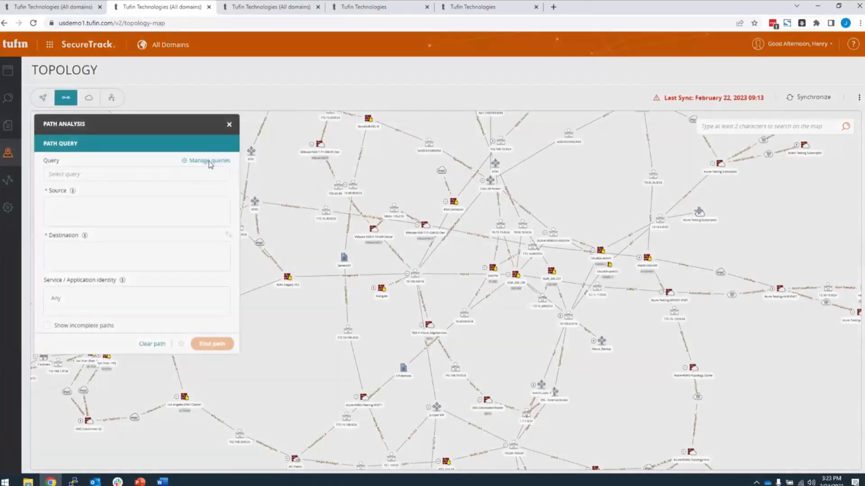
scroll(245, 316, down, 3)
scroll(249, 310, down, 12)
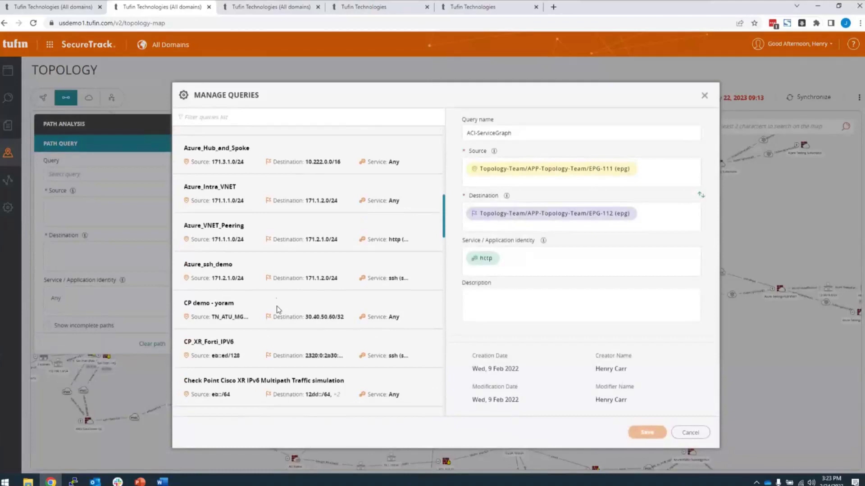
scroll(282, 304, down, 1)
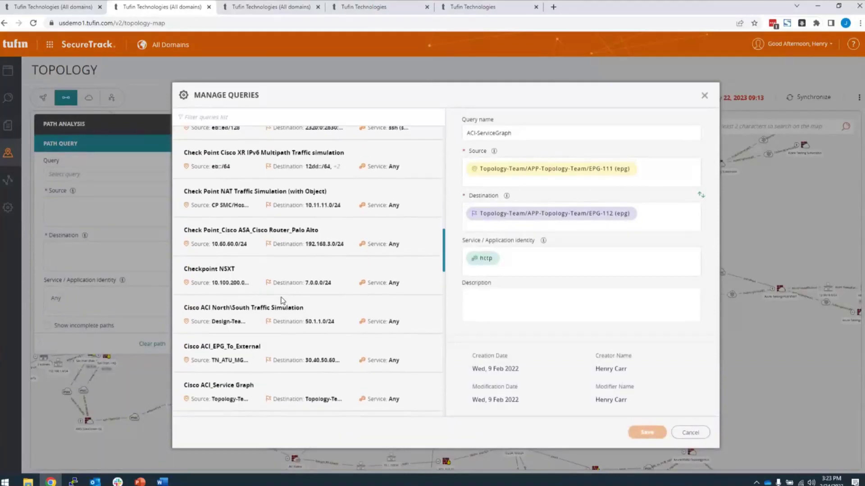
click(289, 306)
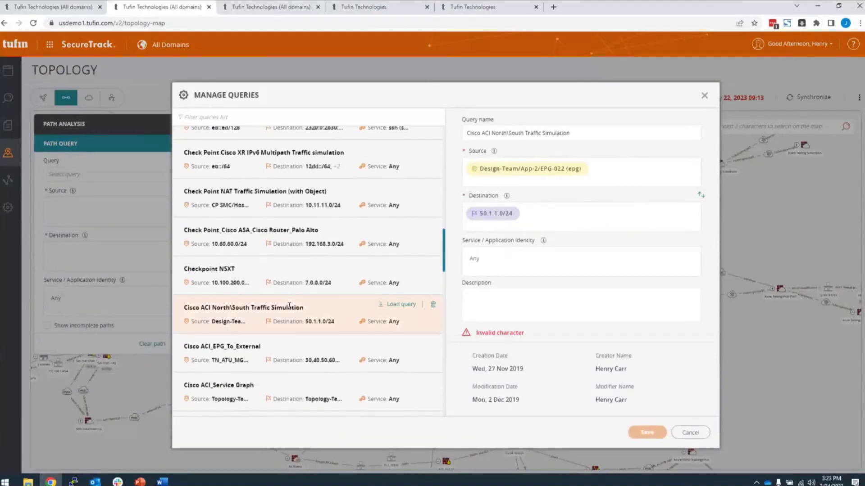
click(402, 305)
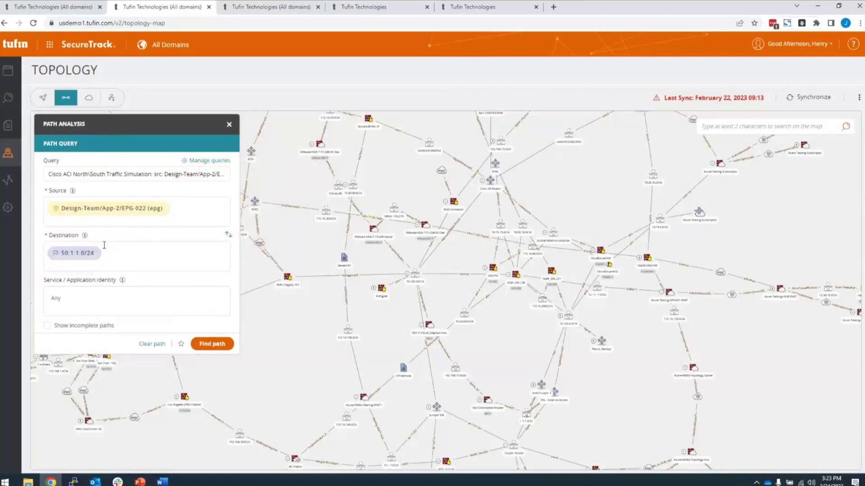
click(212, 344)
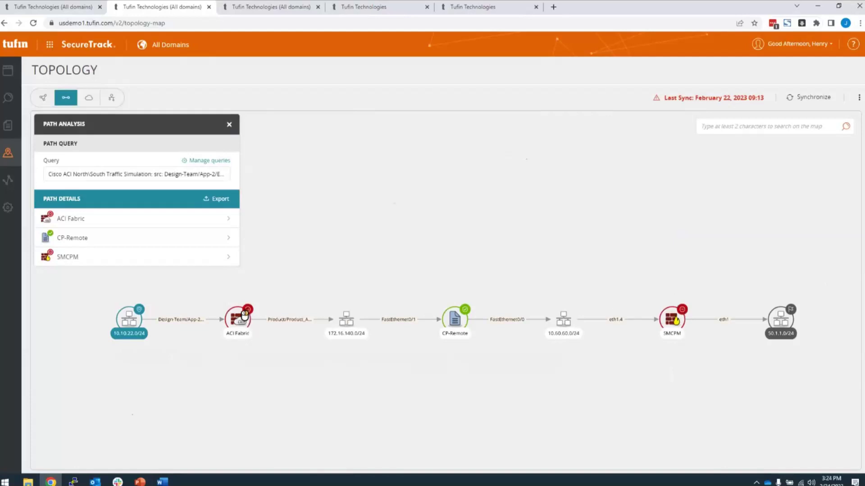
Step: Open the ACI Fabric device's options on the traced 10.10.22.0/24 to 50.1.1.0/24 path
click(245, 316)
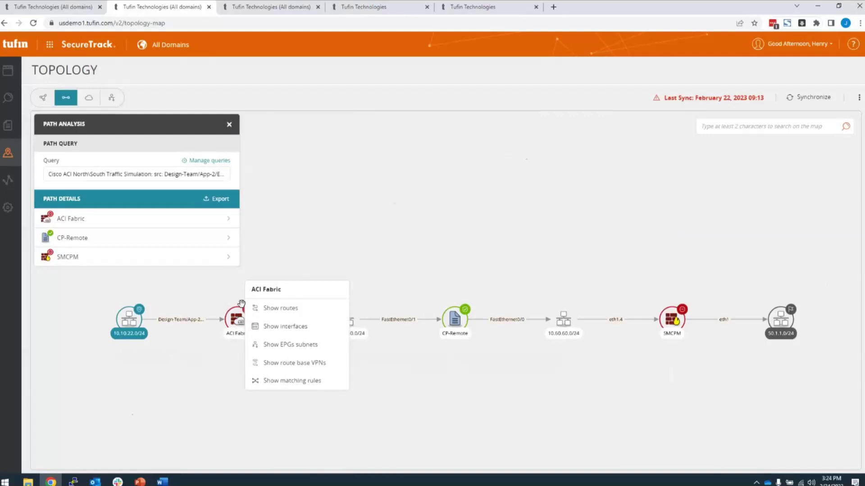
click(283, 381)
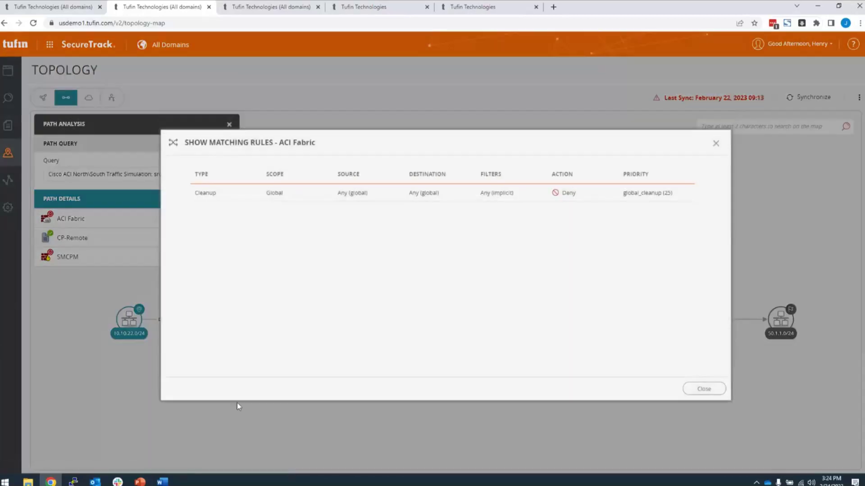
click(715, 144)
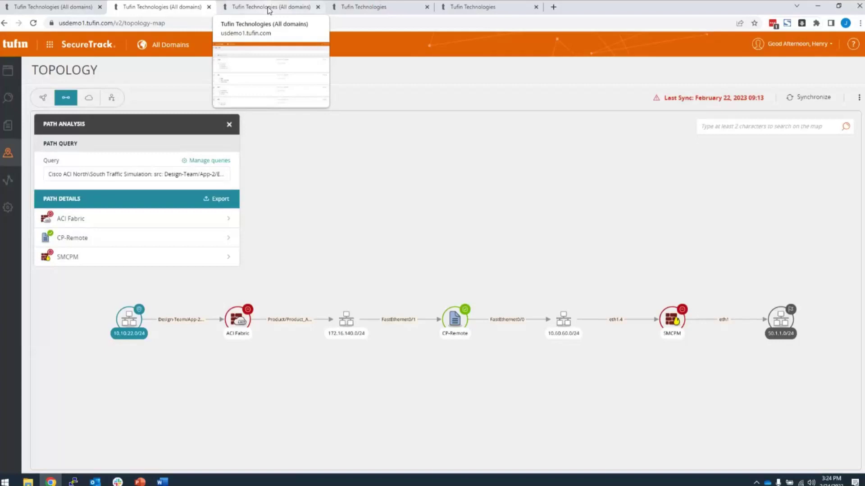
Step: Switch to the USP Viewer's 24 policies and scroll to the Corporate Matrix entry
click(269, 7)
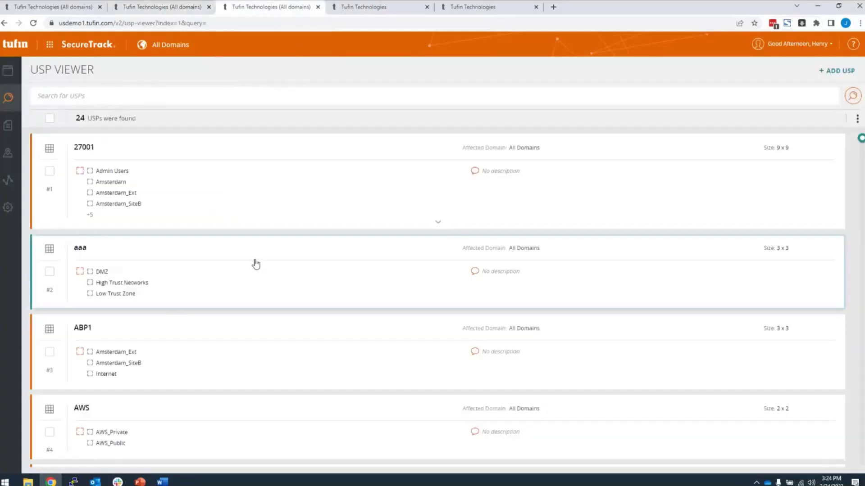
scroll(256, 263, down, 5)
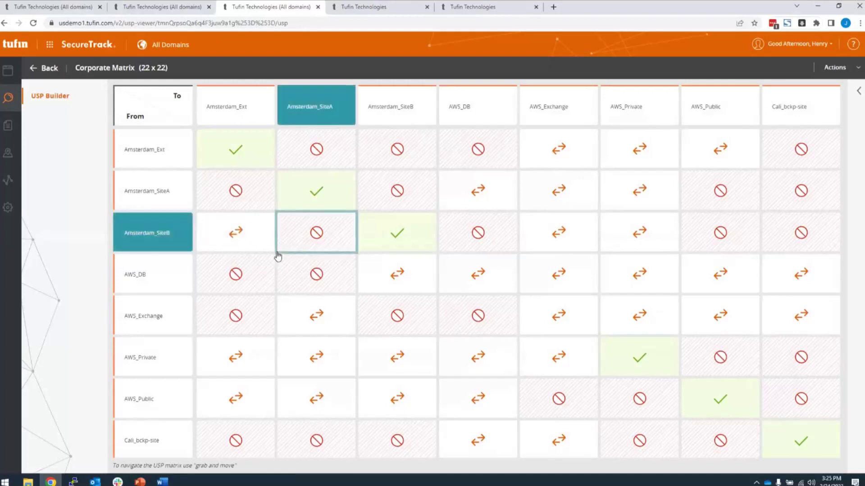
Step: Open the AWS_DB to Amsterdam_SiteB cell in the Corporate Matrix to edit its rule
mouse_move(307, 196)
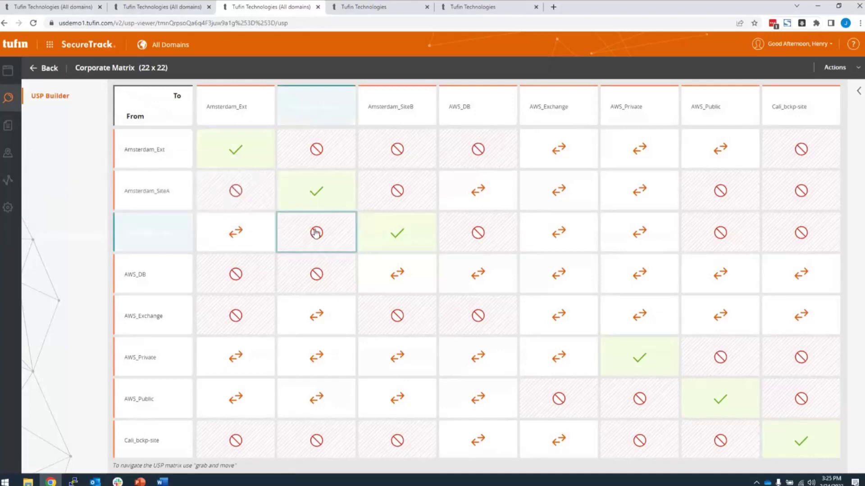
mouse_move(316, 233)
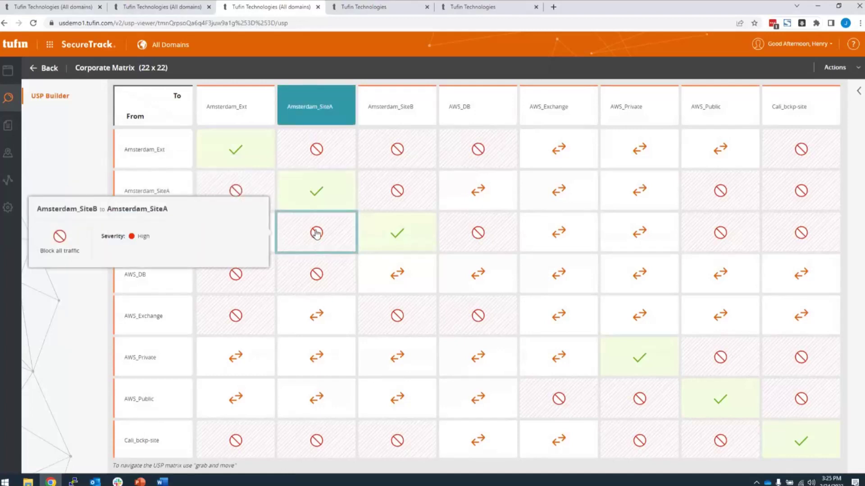
click(396, 277)
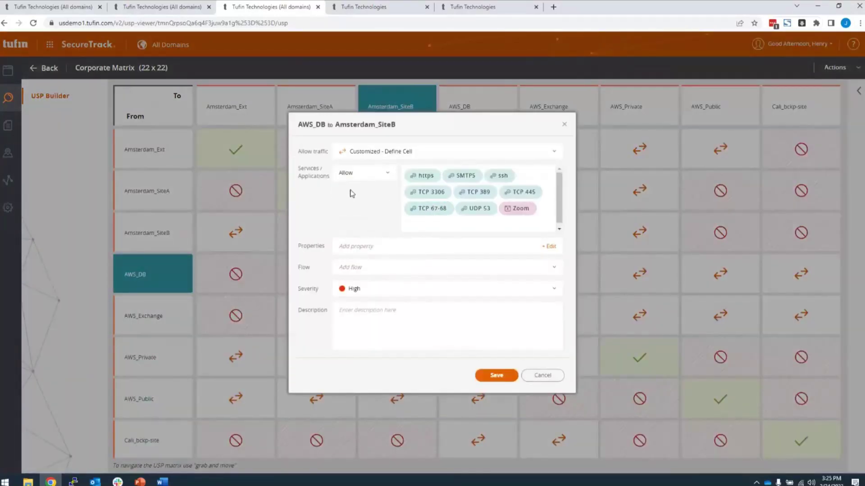
Step: Keep Allow and apply Explicit Source, Explicit Destination and Explicit Service properties to the cell
click(381, 175)
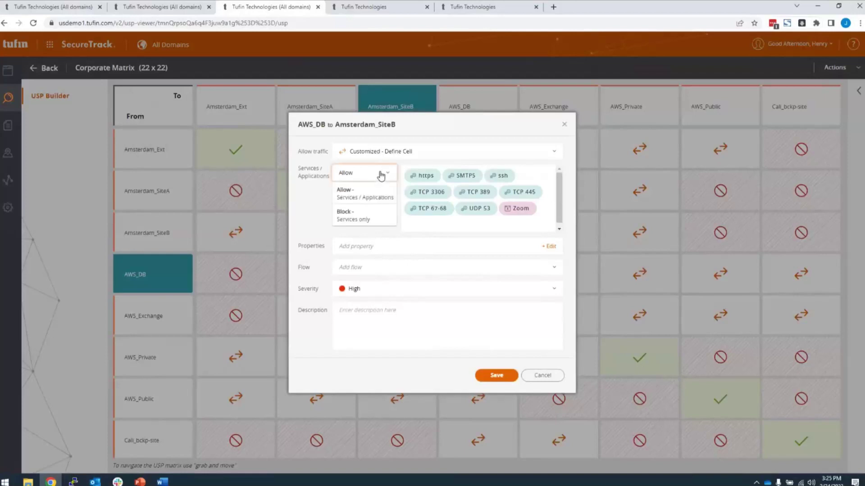
click(310, 210)
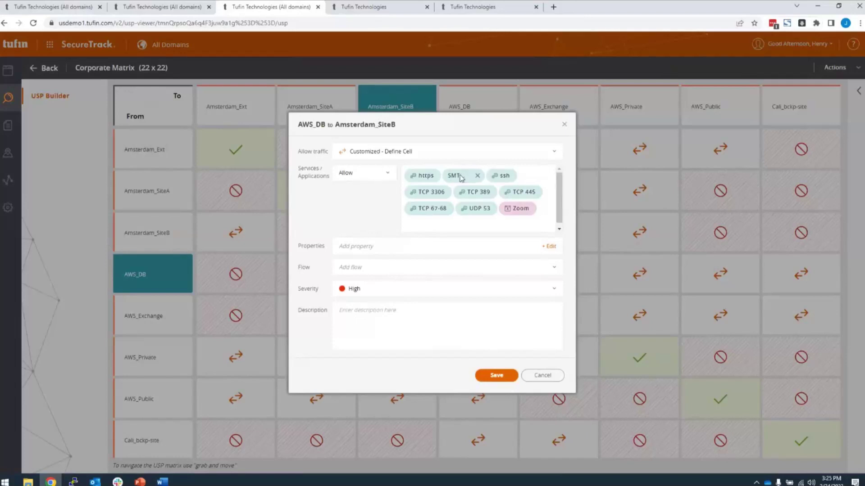
click(402, 254)
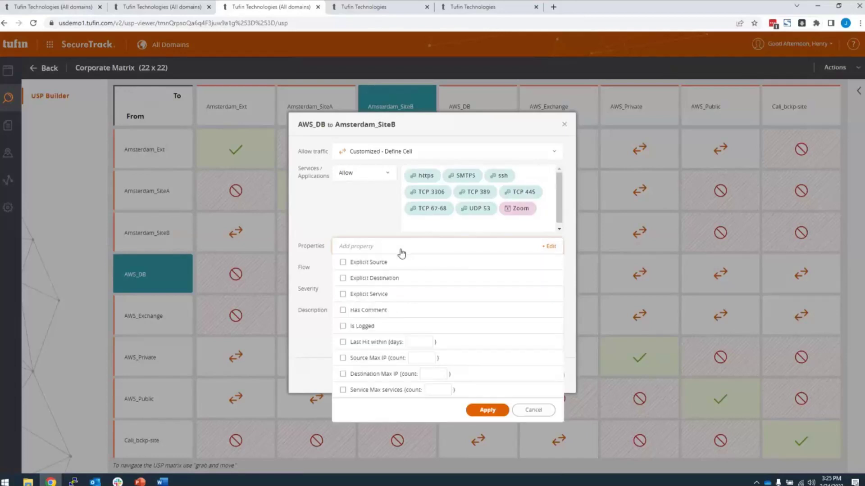
click(342, 263)
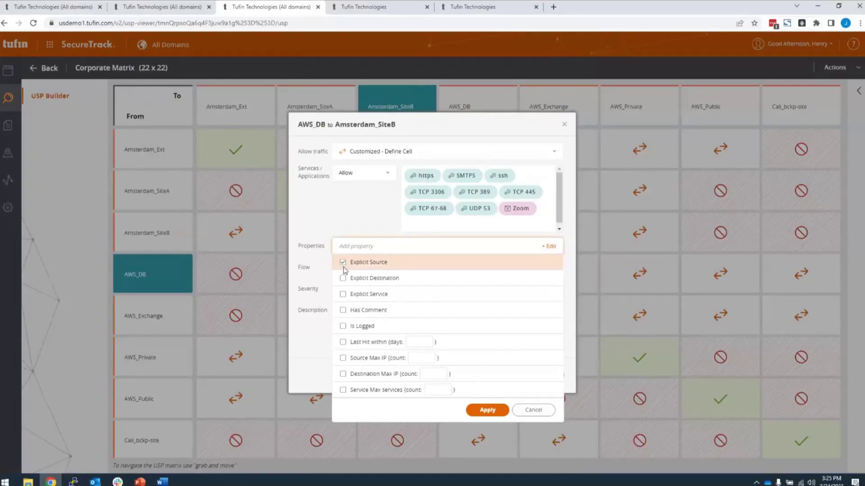
click(344, 278)
click(344, 296)
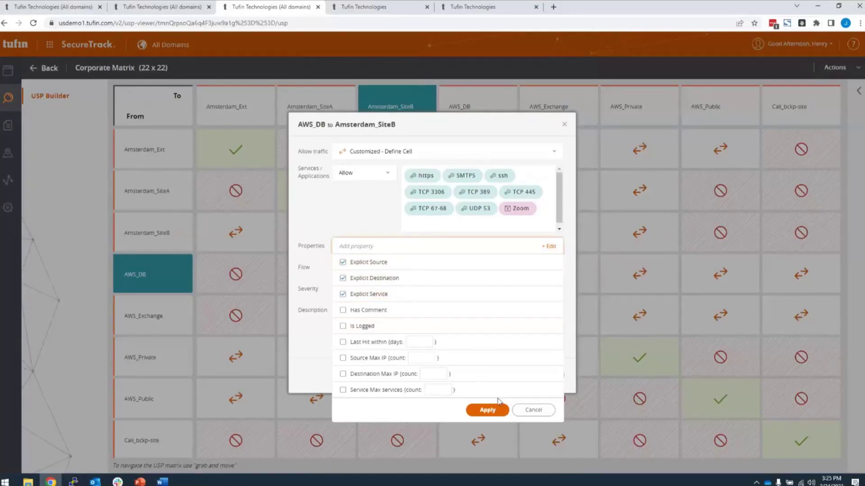
click(497, 415)
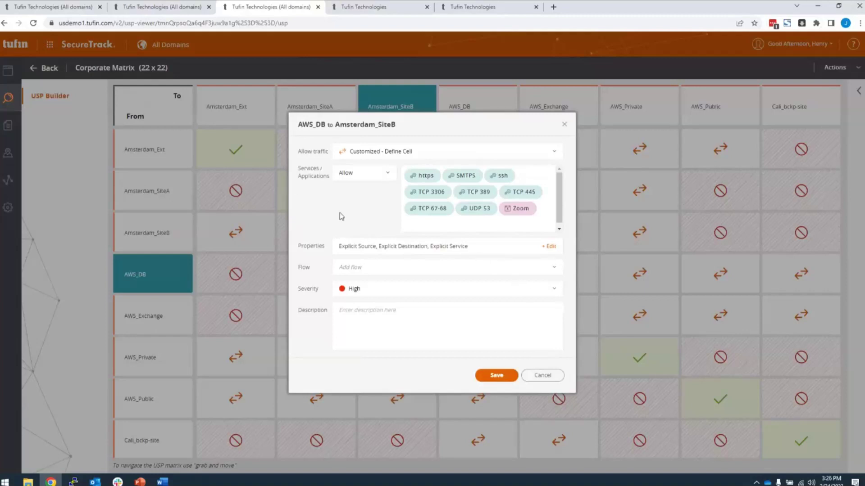
click(521, 192)
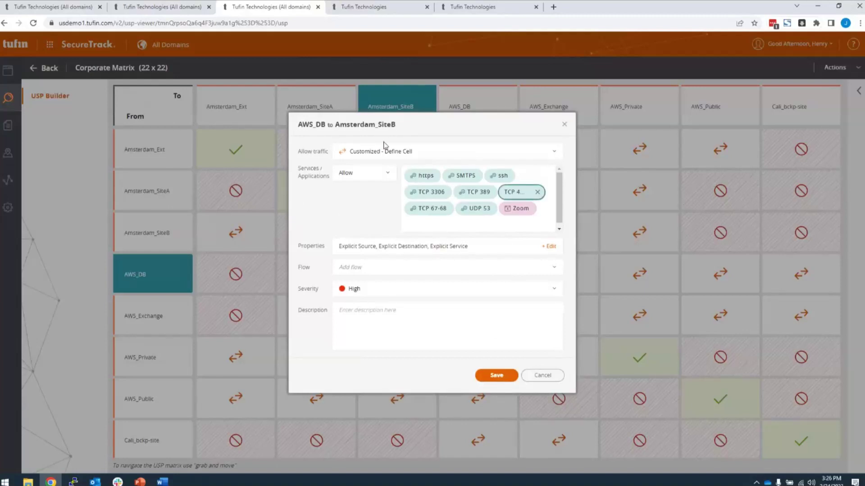
Step: Deselect the TCP 445 service and switch to the SecureChange Workflows page
click(461, 167)
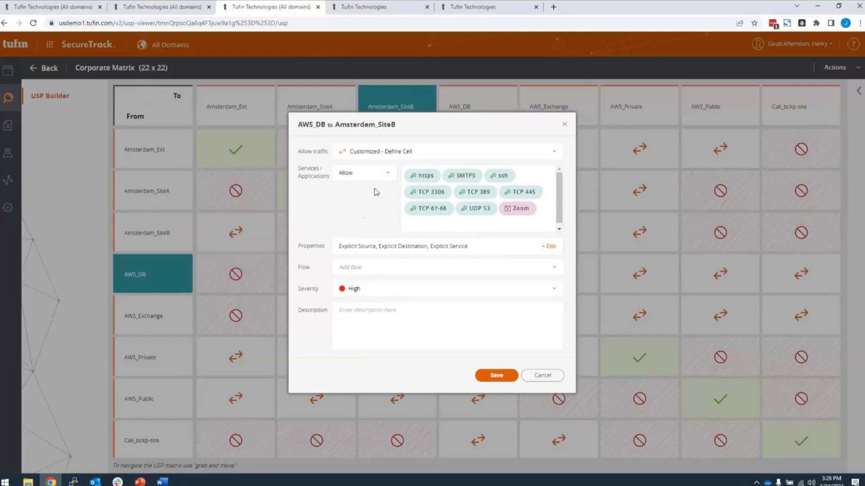
click(358, 12)
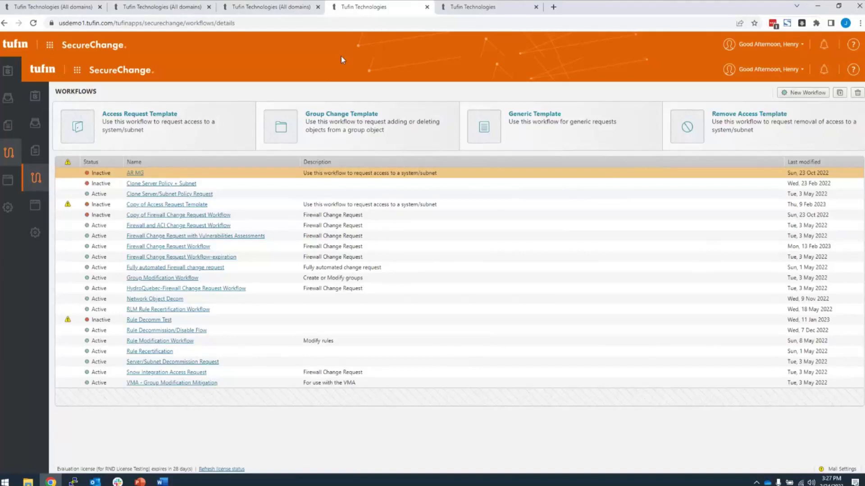
Step: Open the Firewall Change Request Workflow to bring up ticket #618
click(196, 247)
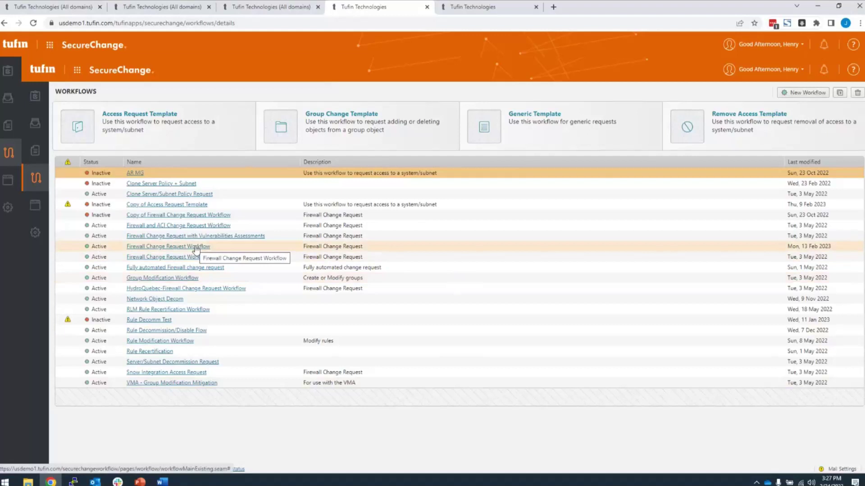
click(196, 248)
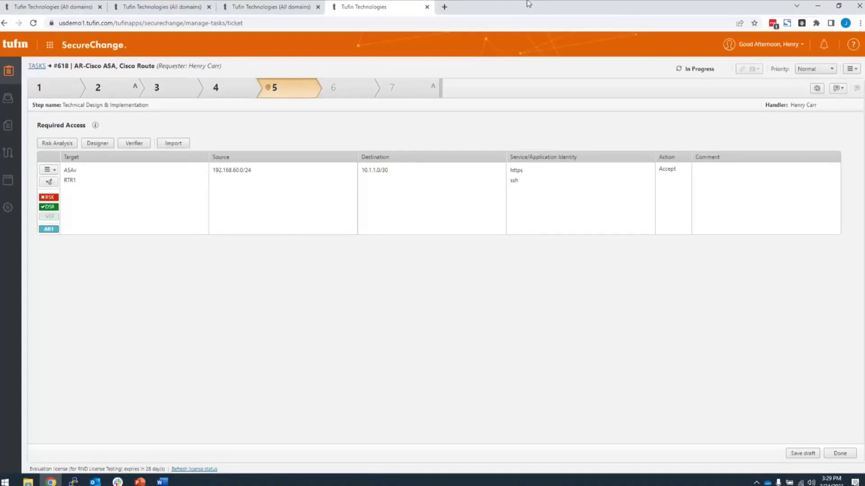
Step: Review ticket #618's Submit Access Request step, then its Target and risk step
click(45, 96)
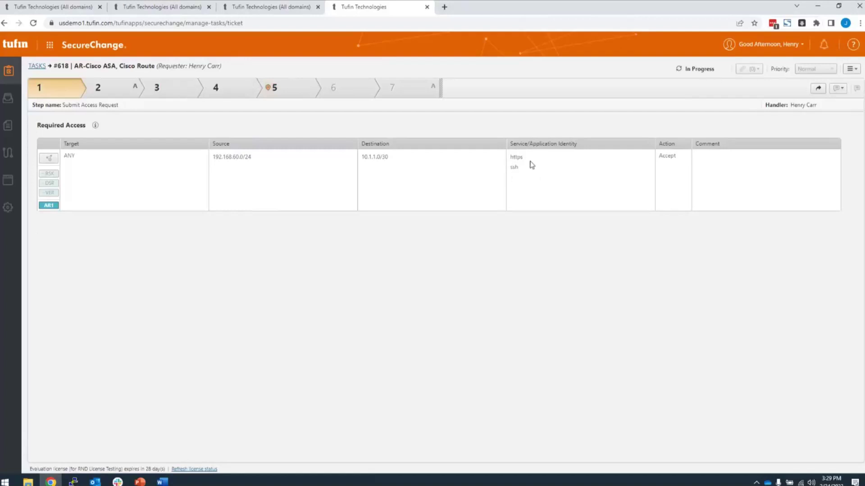
click(119, 93)
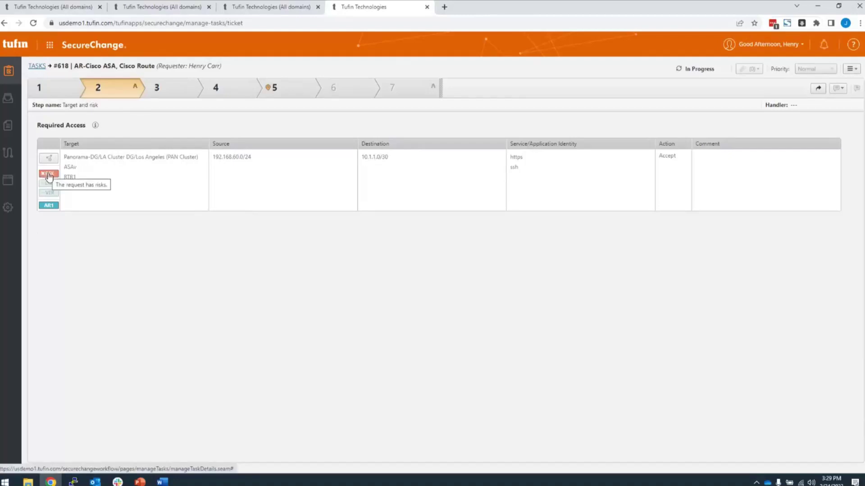
click(48, 174)
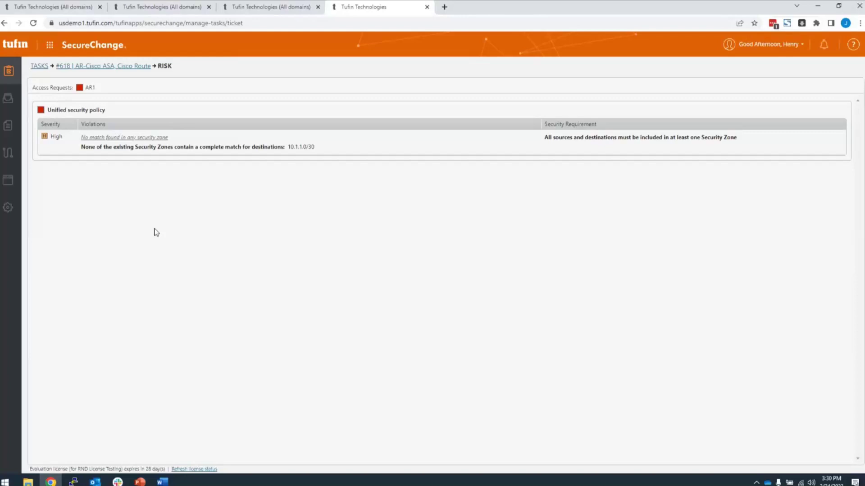
click(98, 68)
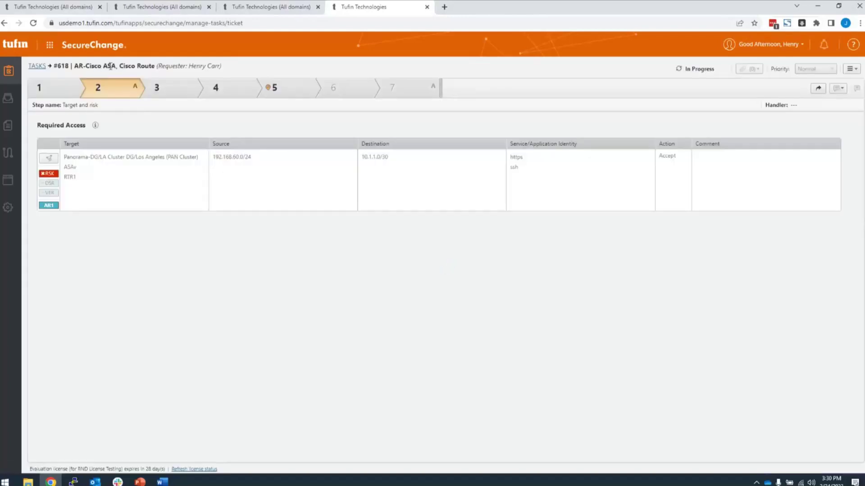
Step: Go to the Technical Design & Implementation step and open the Designer's recommended changes
click(276, 89)
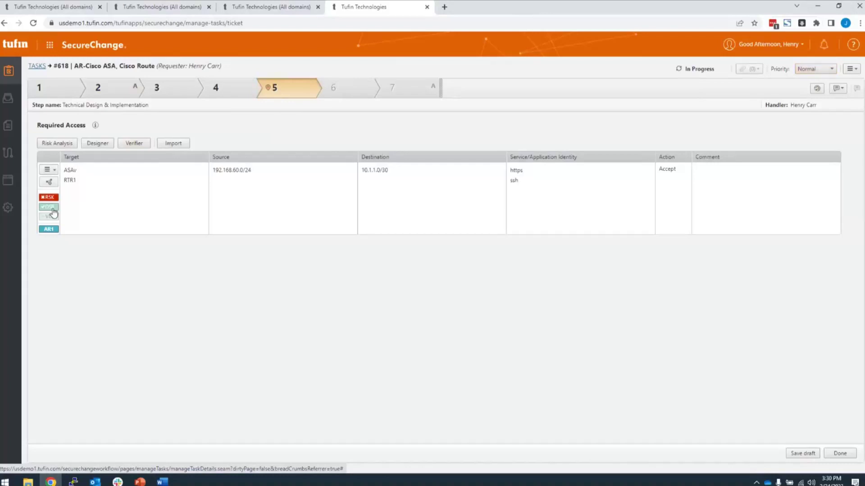
click(53, 211)
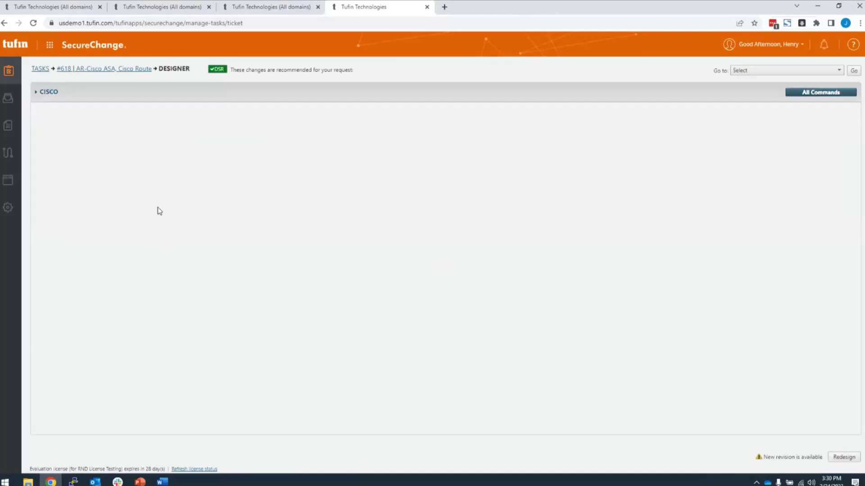
Step: Expand the CISCO recommendations and scroll through the RTR1 and ASAv suggested rules
click(46, 92)
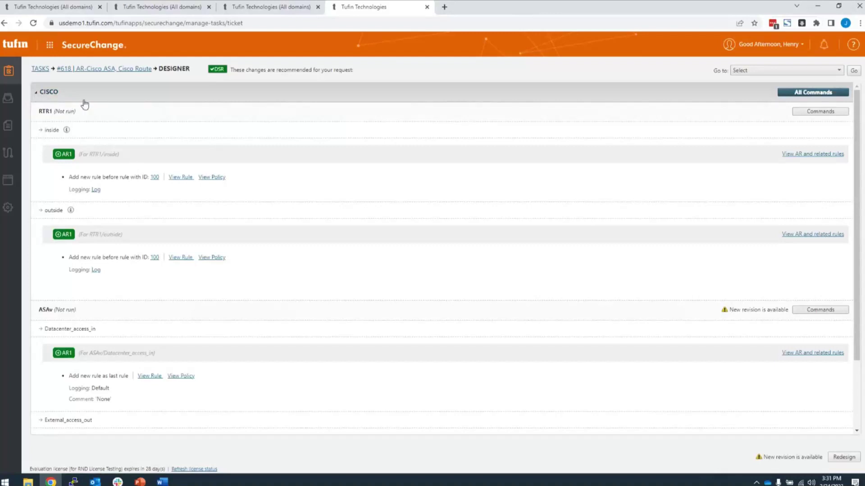
scroll(108, 118, down, 1)
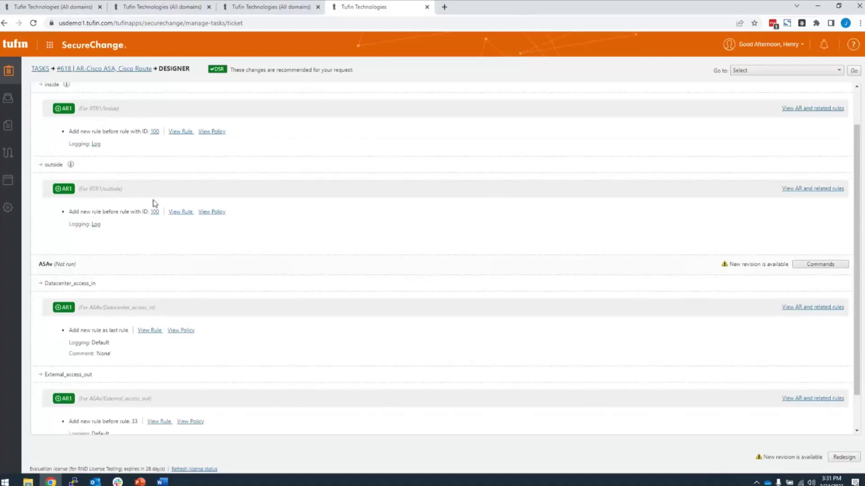
scroll(154, 201, down, 1)
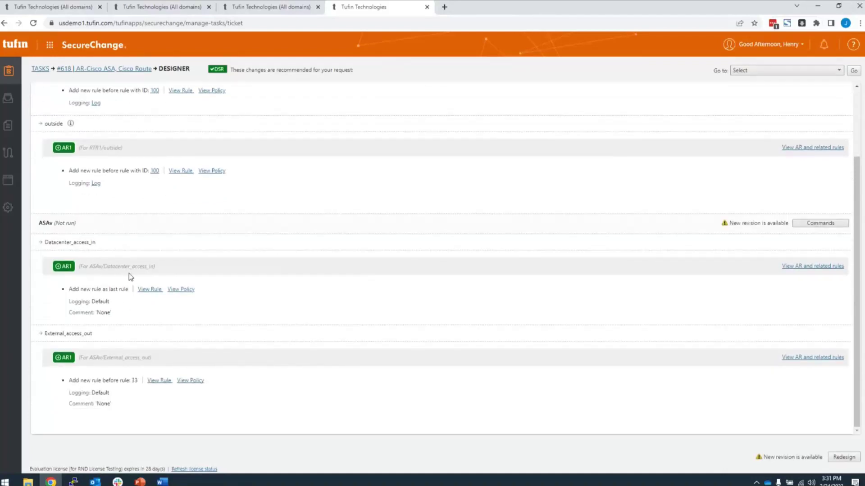
Step: View the Datacenter_access_in rule details, then the proposed External_access_out rule details
click(150, 289)
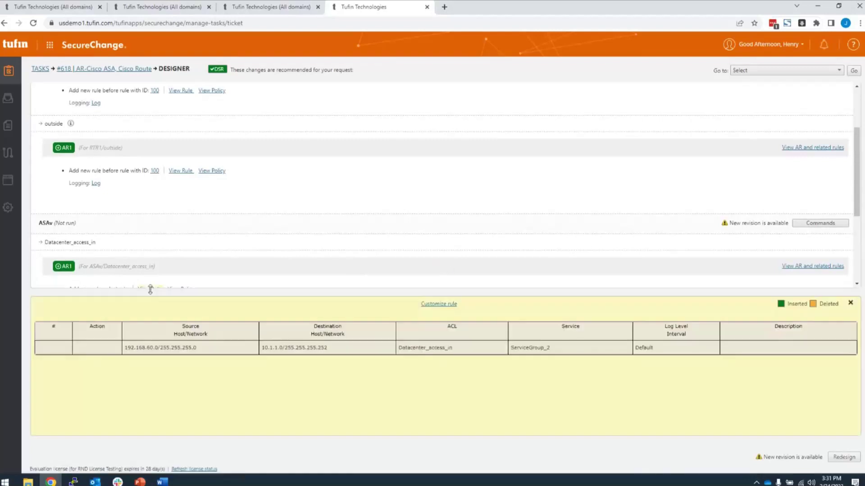
scroll(135, 279, down, 2)
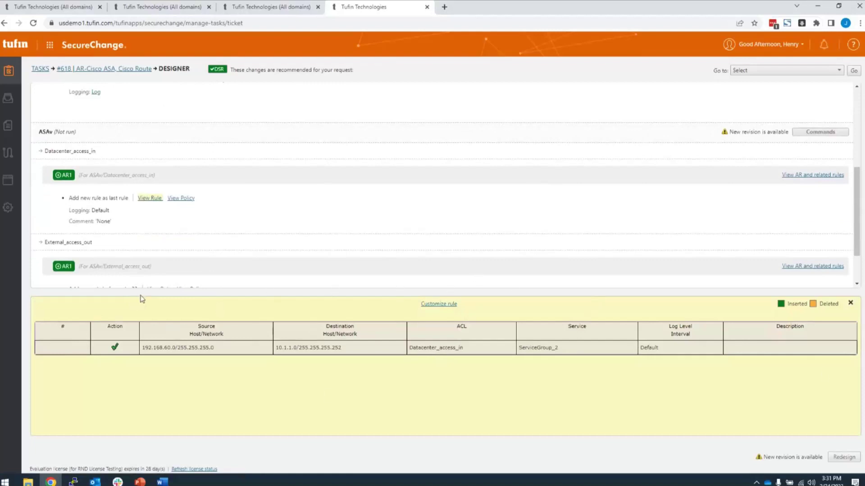
scroll(255, 267, down, 1)
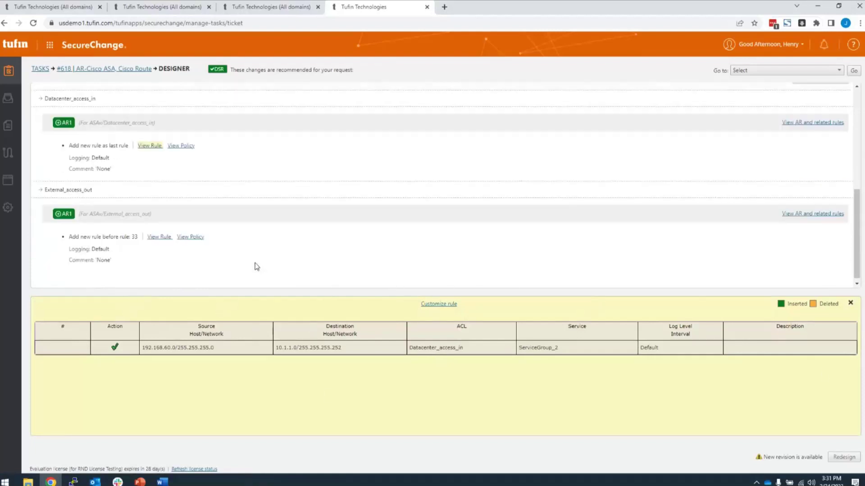
click(163, 238)
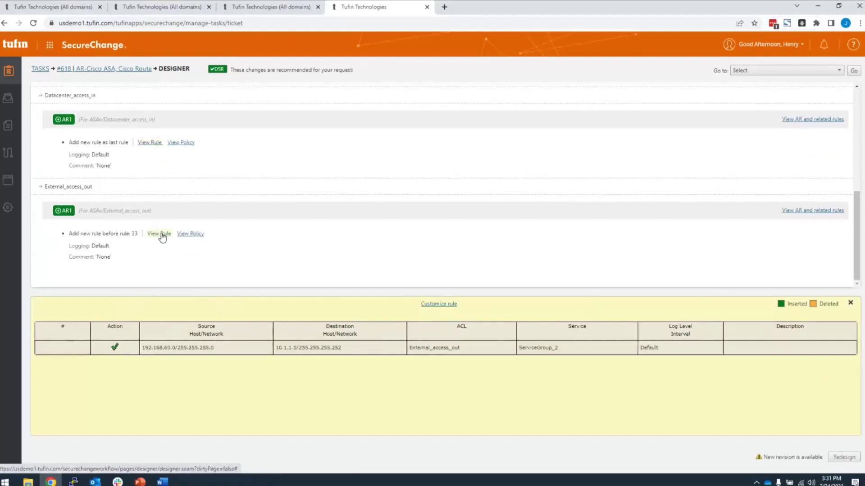